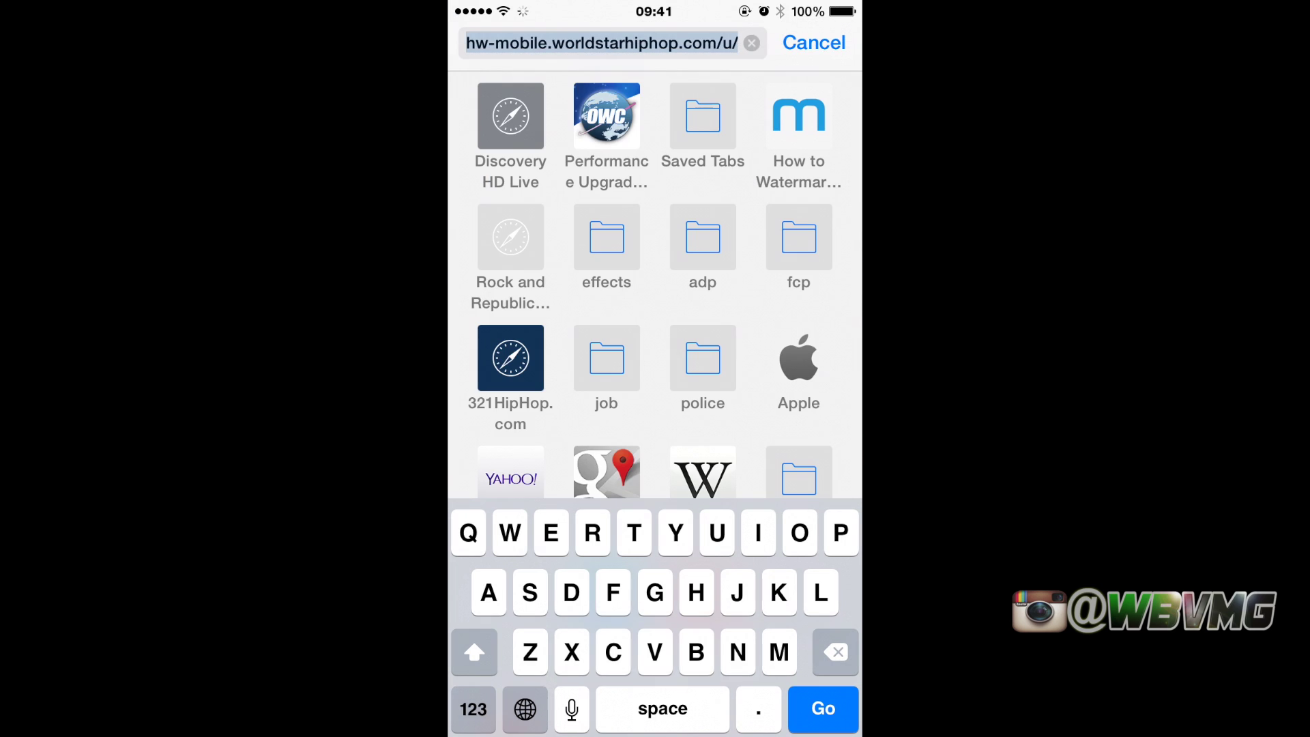
Copy the basketball video page's web address from Safari's address bar
left_click(601, 42)
left_click(559, 91)
left_click(814, 42)
Leave Safari for the home screen and launch VLC from the Video folder
key("super")
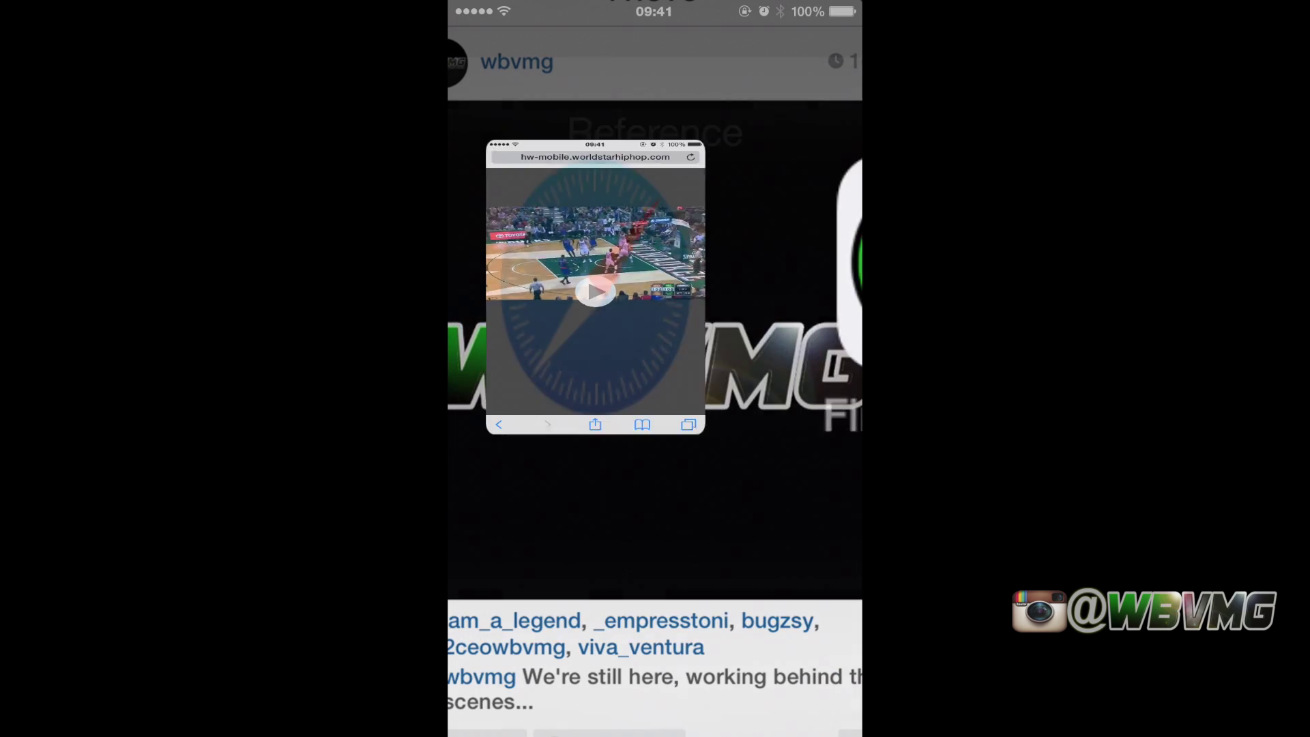
key("super")
key("super")
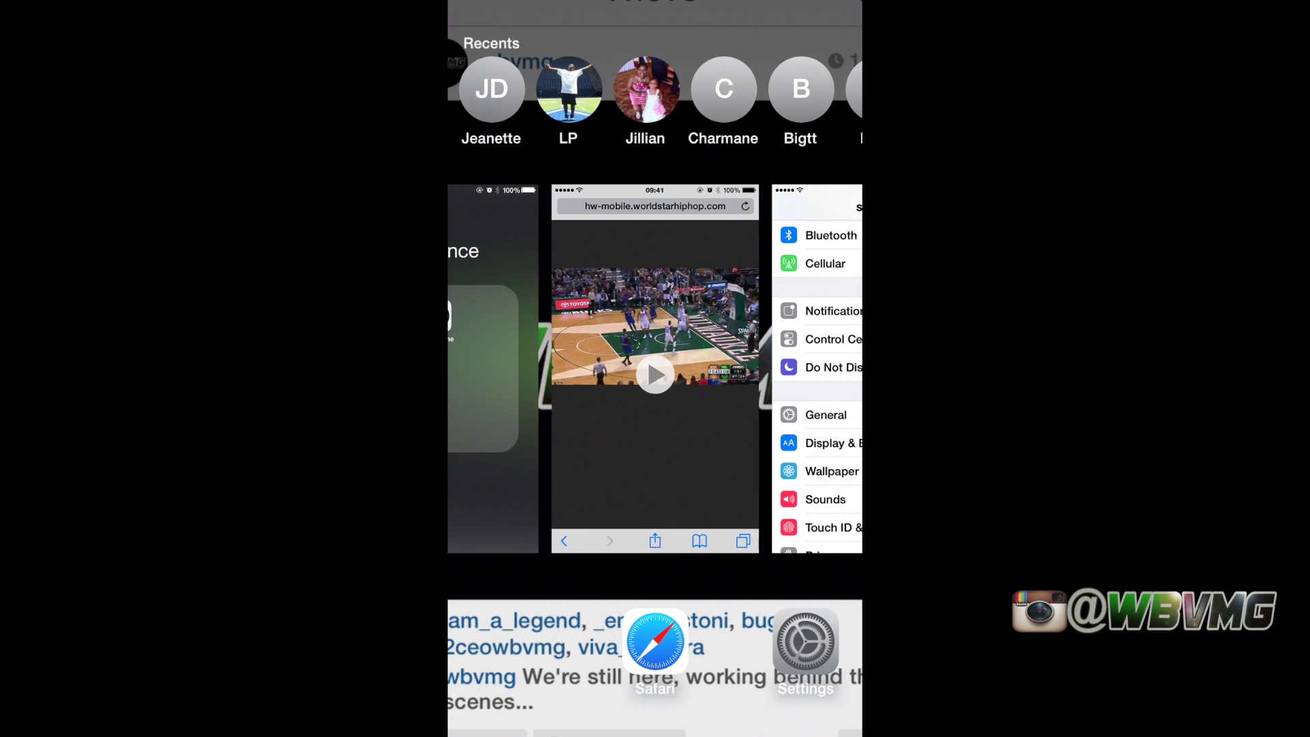
key("super")
key("super")
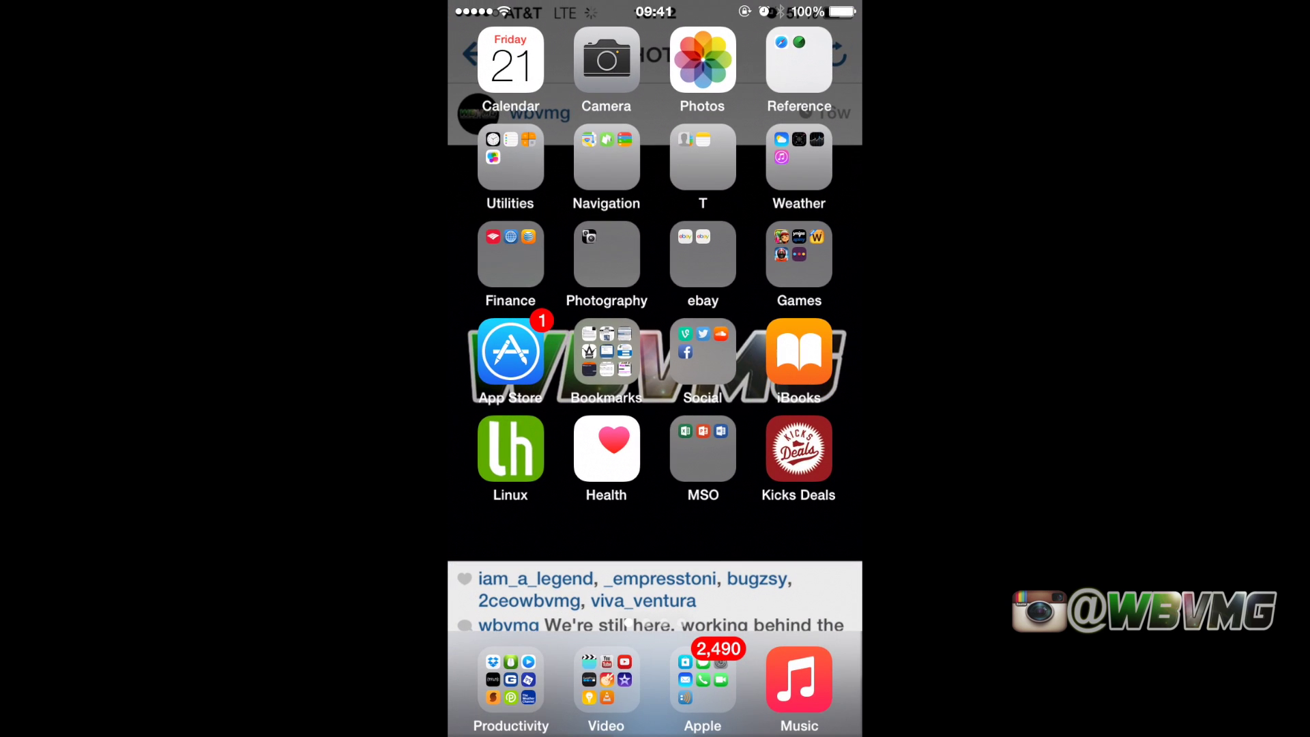
left_click(623, 678)
left_click(655, 461)
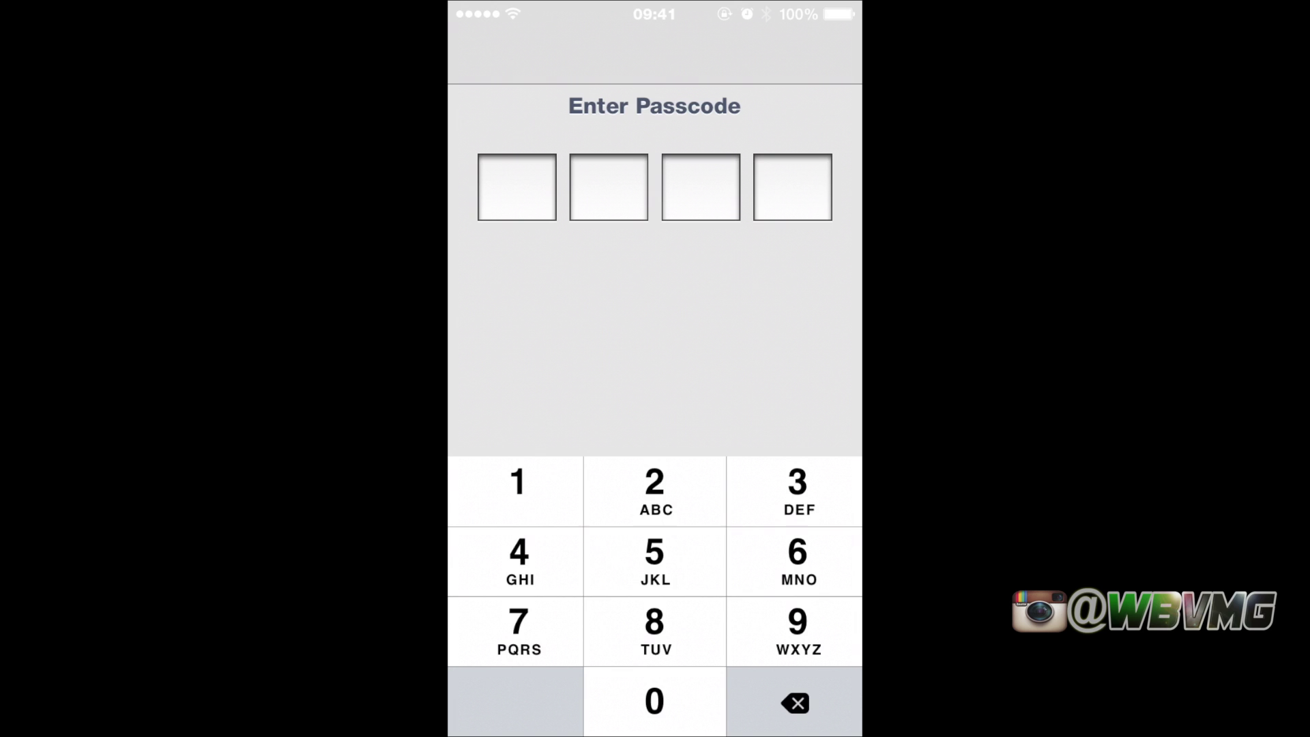
Unlock VLC with its passcode and bring up the side menu
left_click(518, 491)
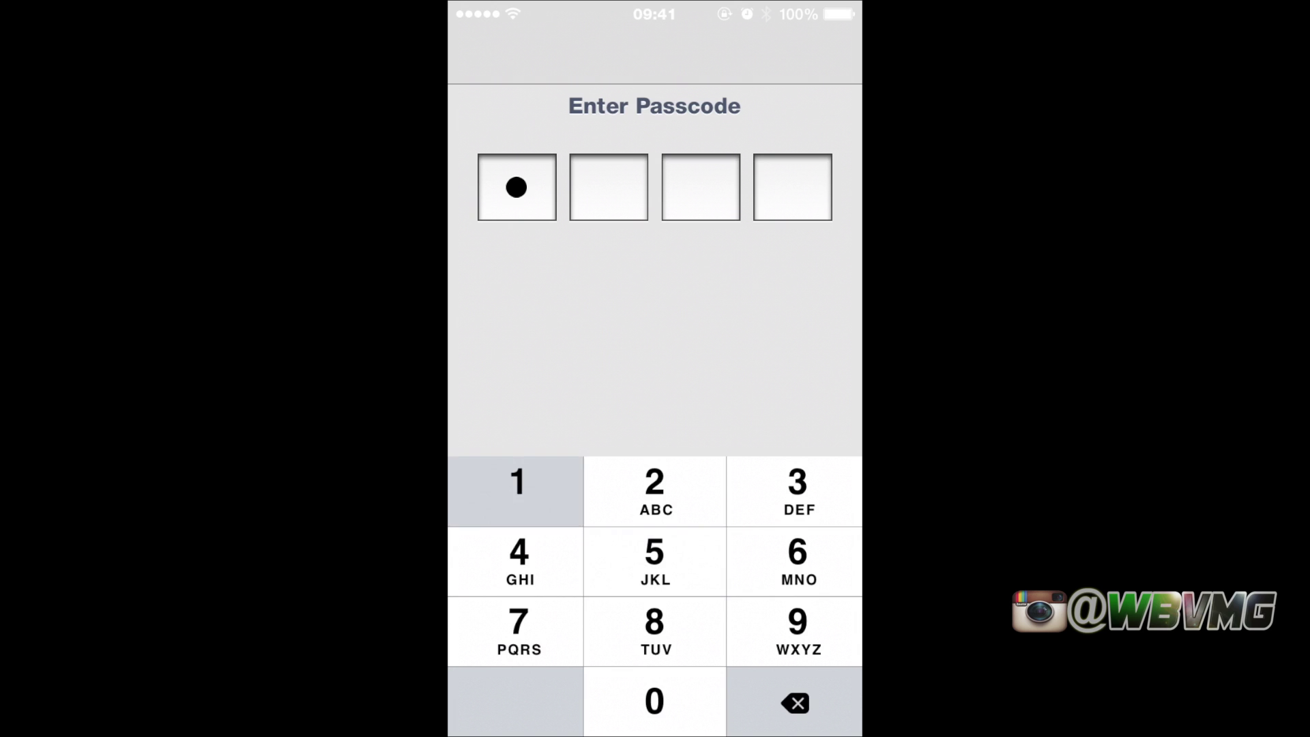
left_click(519, 561)
left_click(797, 561)
left_click(796, 631)
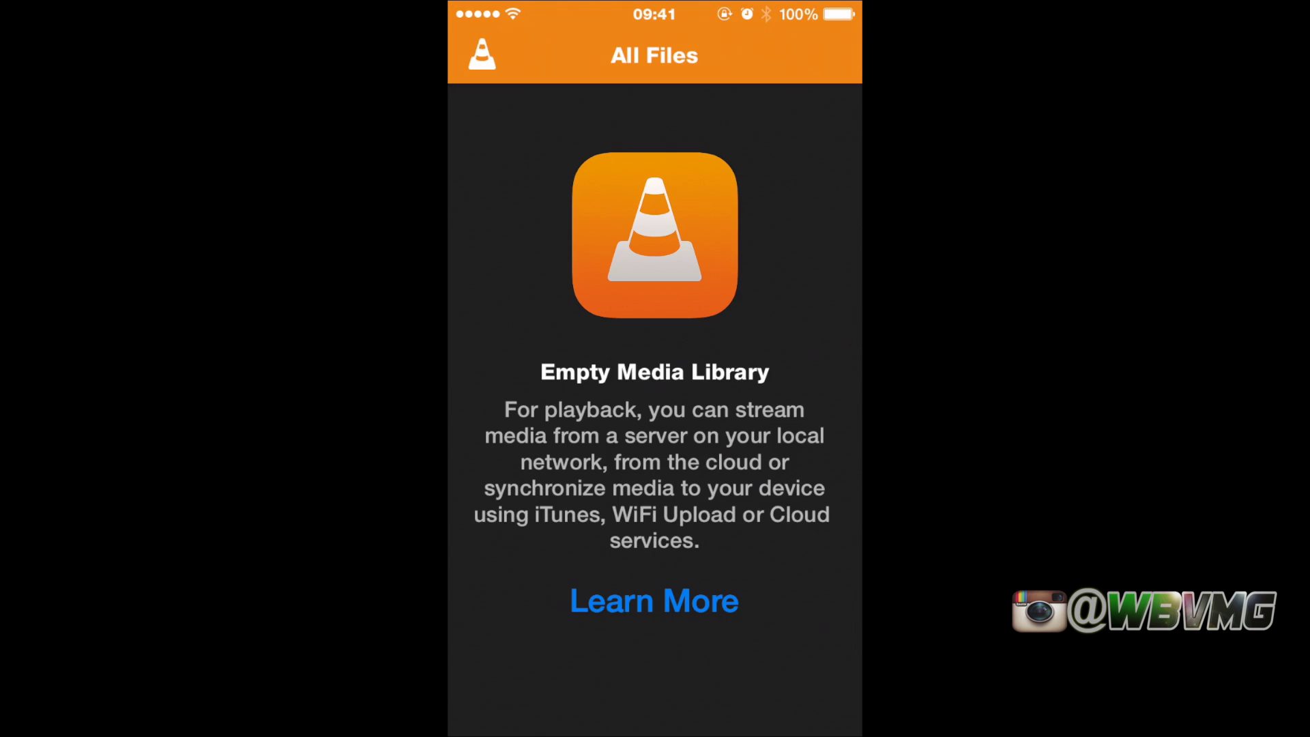
left_click(482, 54)
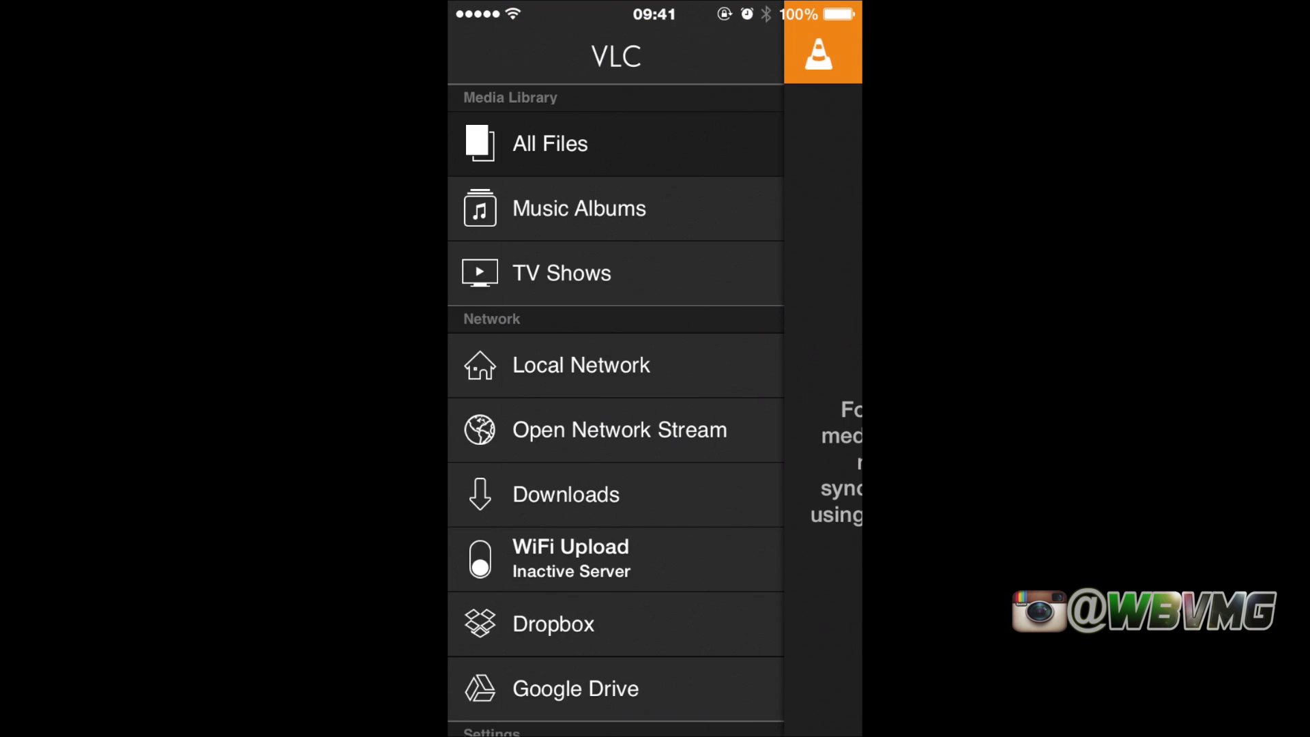
Go to VLC's Downloads screen from the side menu
left_click(567, 494)
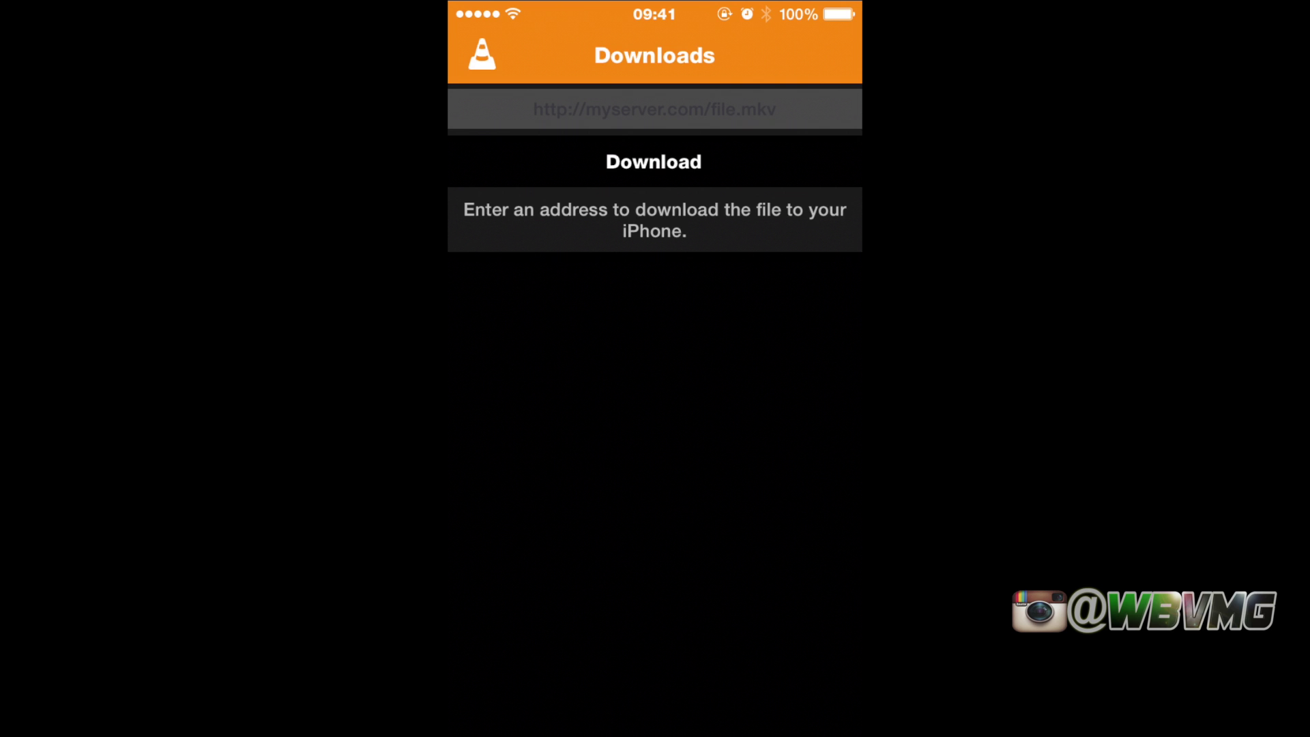
Play the downloaded basketball clip in VLC and pause it with 16 seconds left
left_click(482, 54)
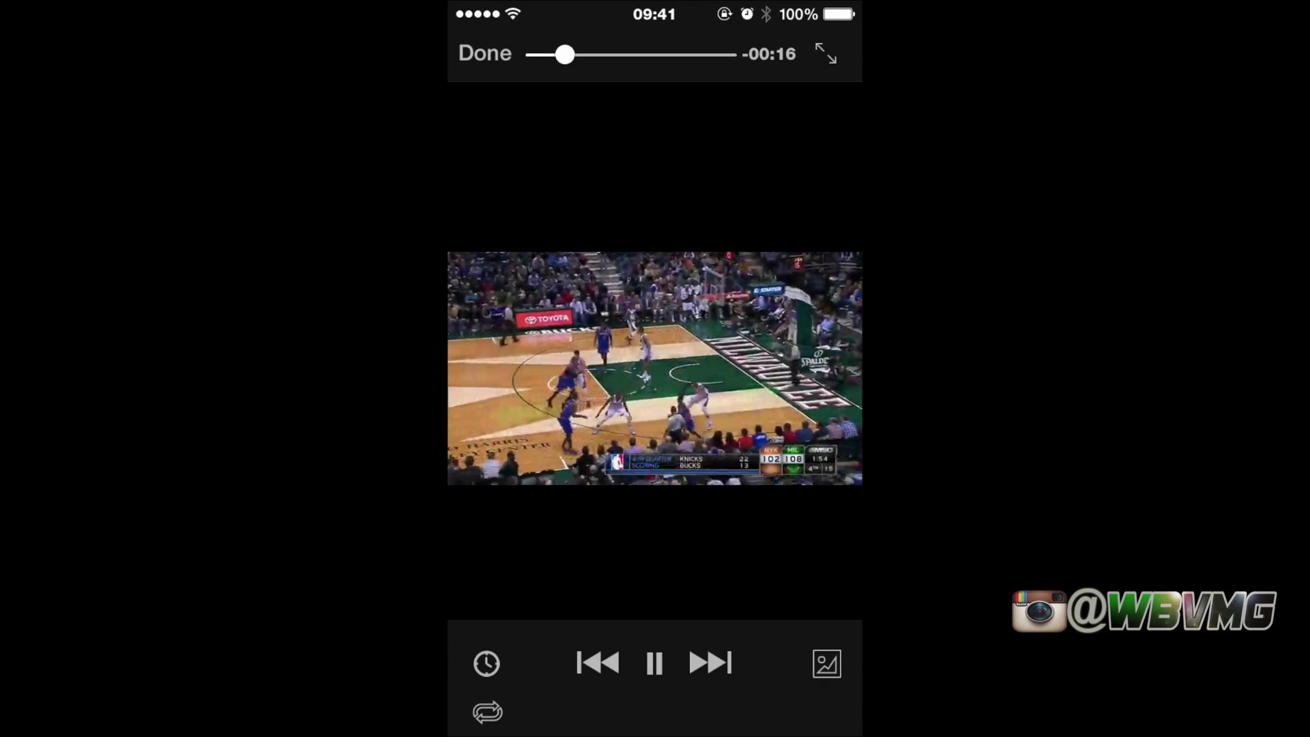
left_click(654, 662)
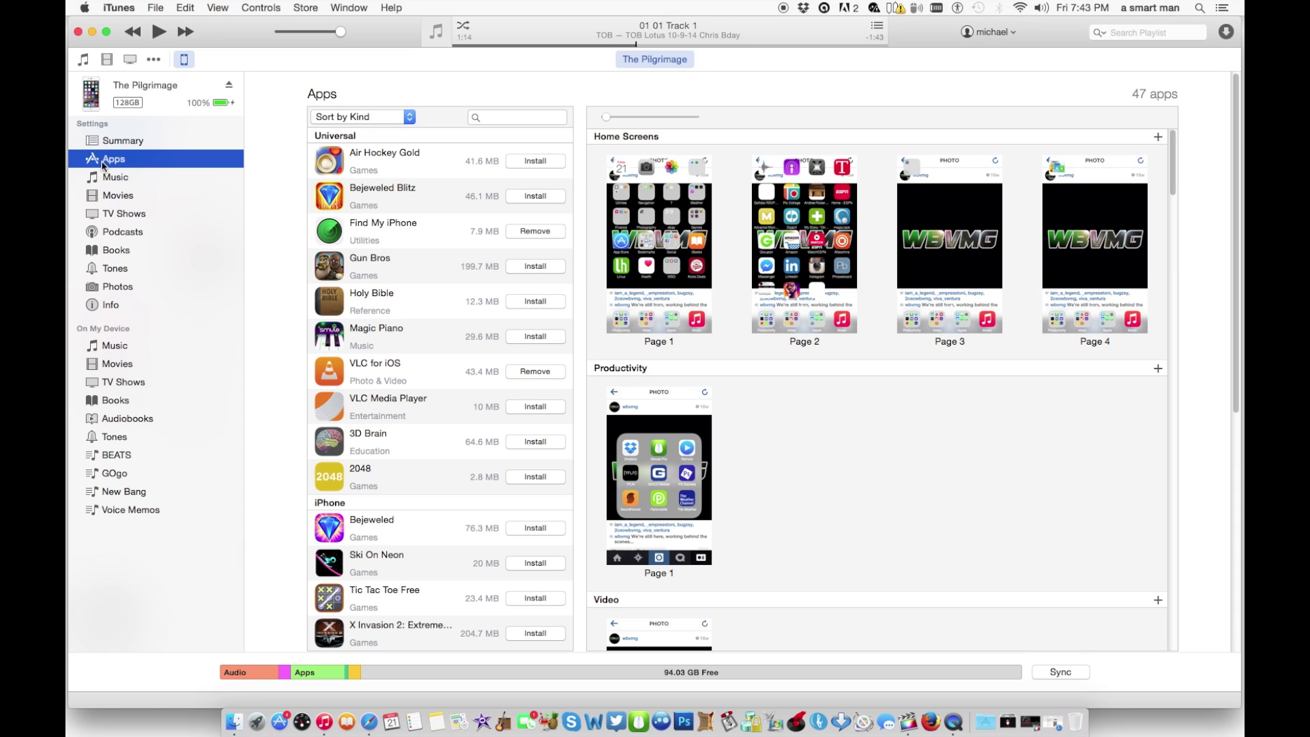
Show VLC's documents under iTunes File Sharing, listing nuyE6pNqao2M_mobile.mp4 (1.5 MB)
scroll(431, 281, "down", 10)
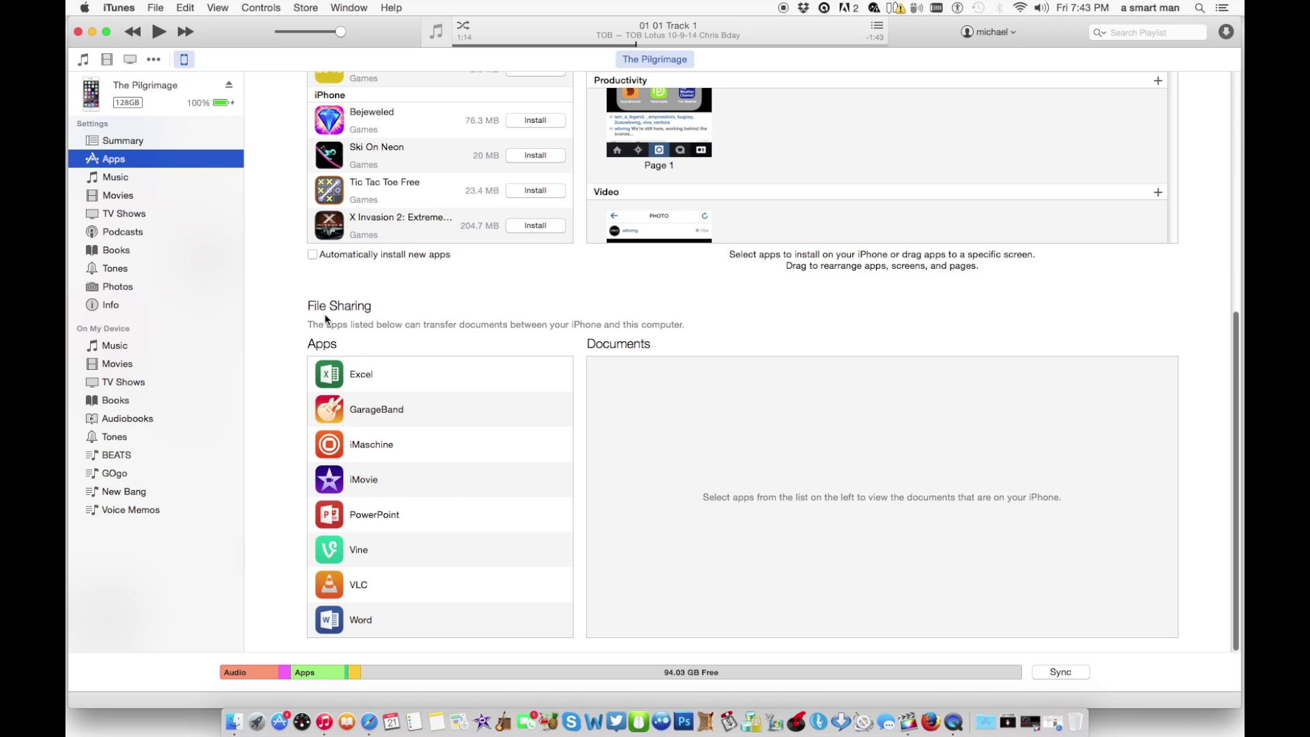
left_click(346, 587)
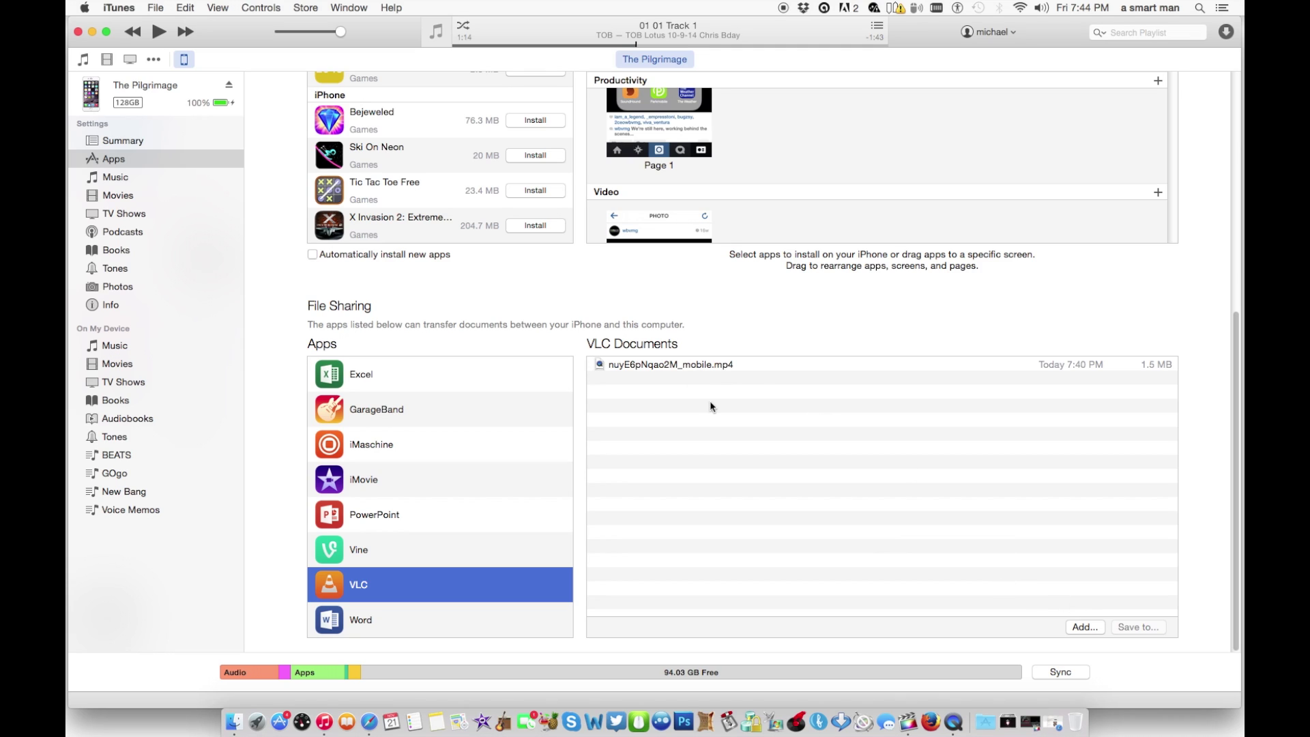
Save nuyE6pNqao2M_mobile.mp4 from VLC Documents to the Mac's Desktop
left_click(658, 369)
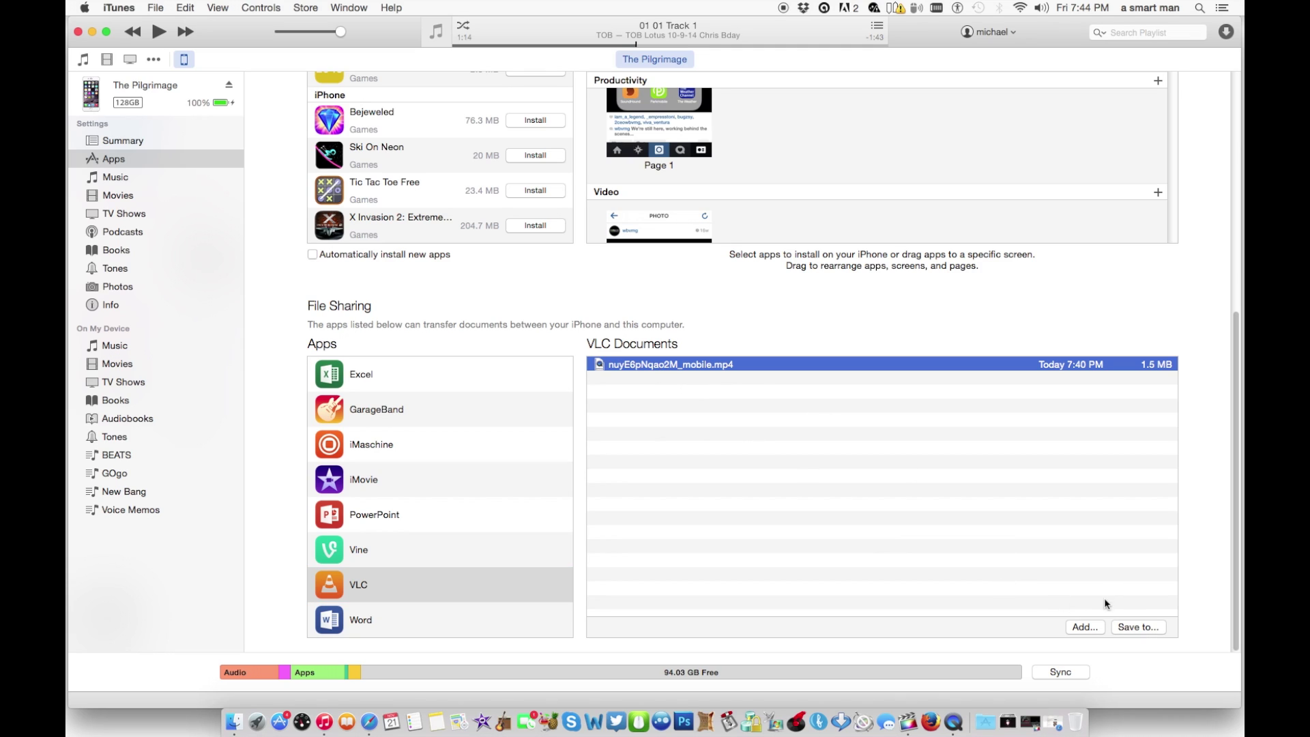
left_click(1138, 628)
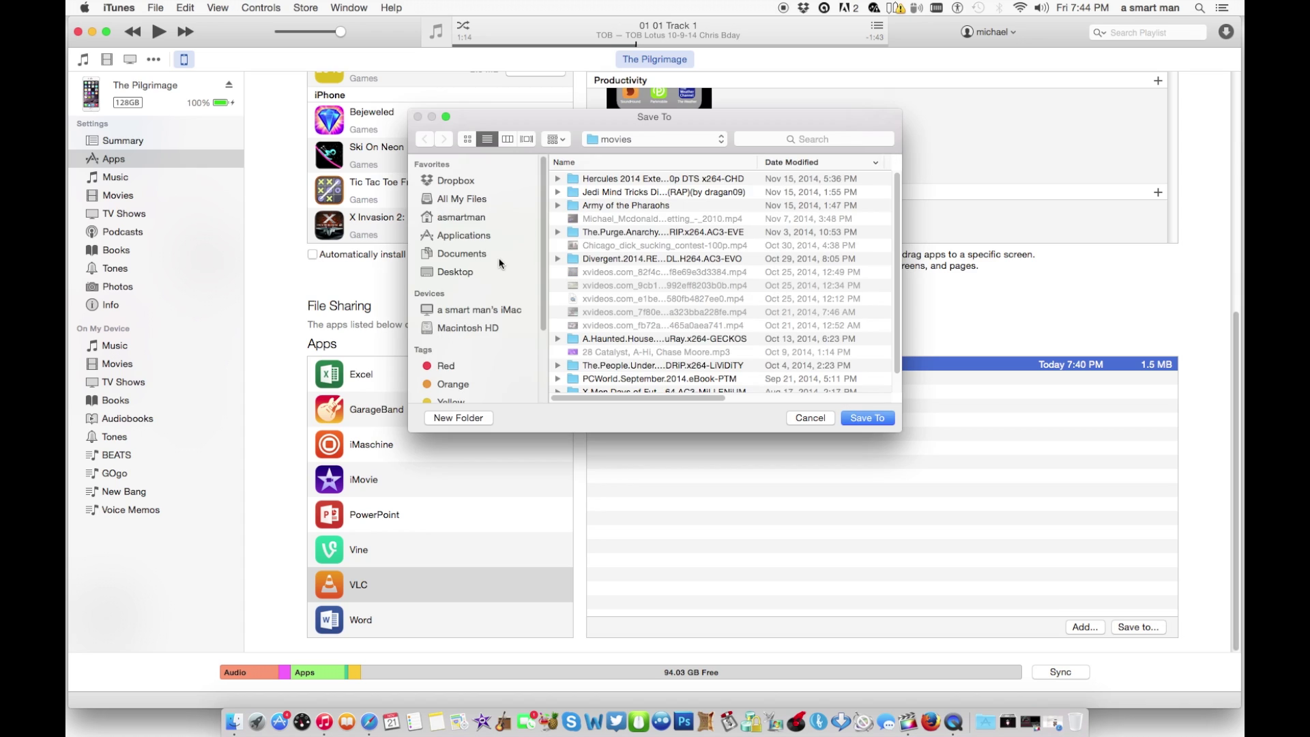
left_click(464, 271)
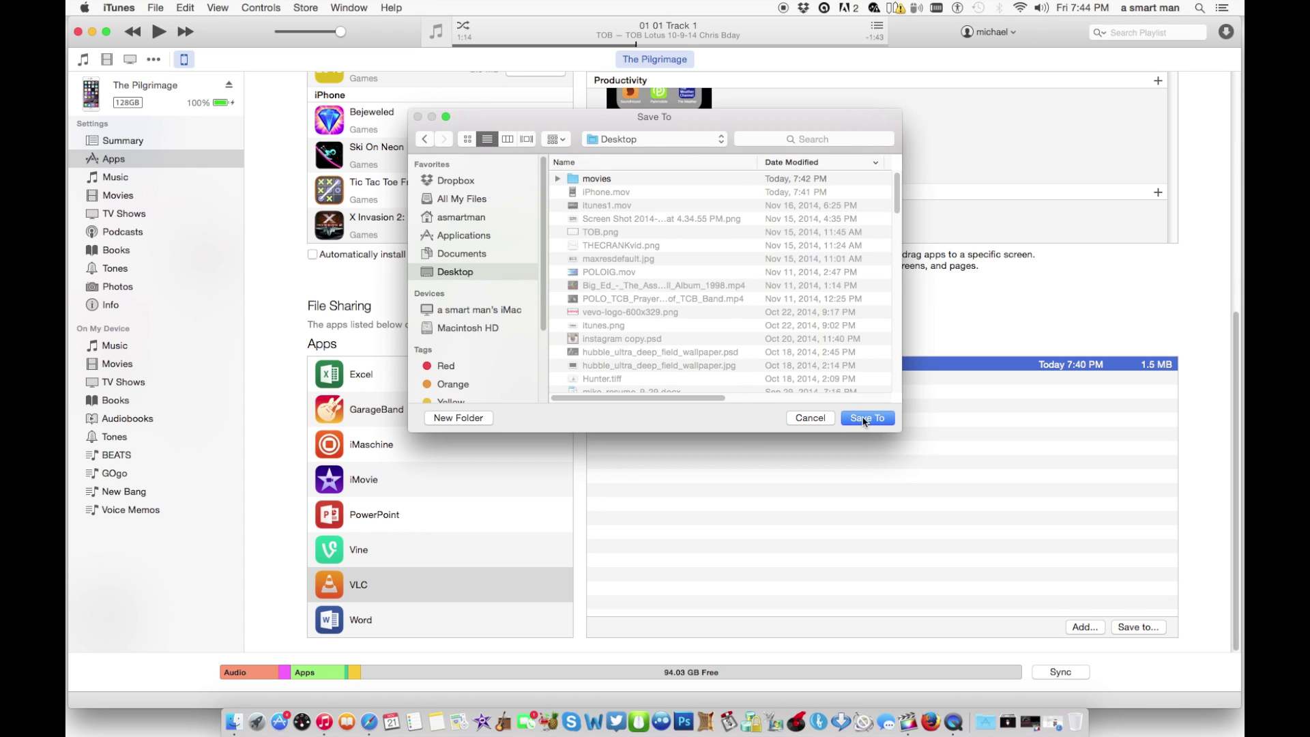
left_click(809, 419)
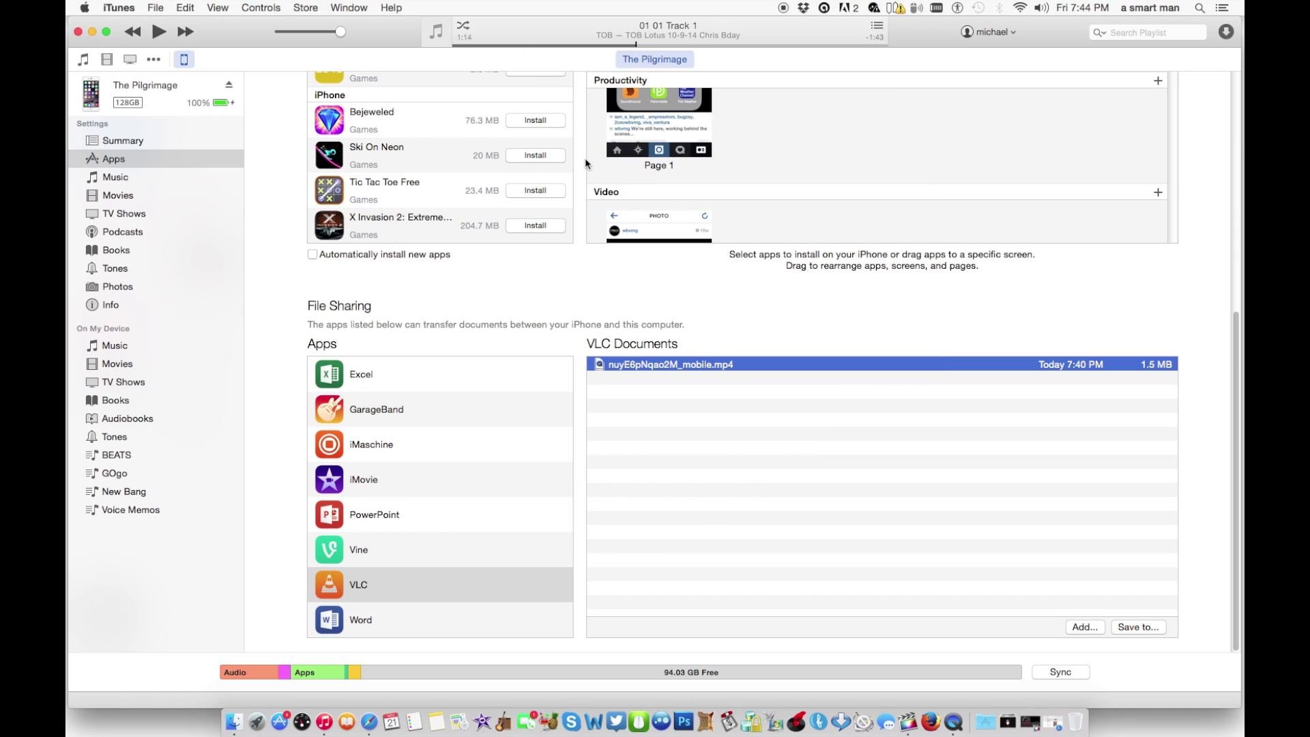